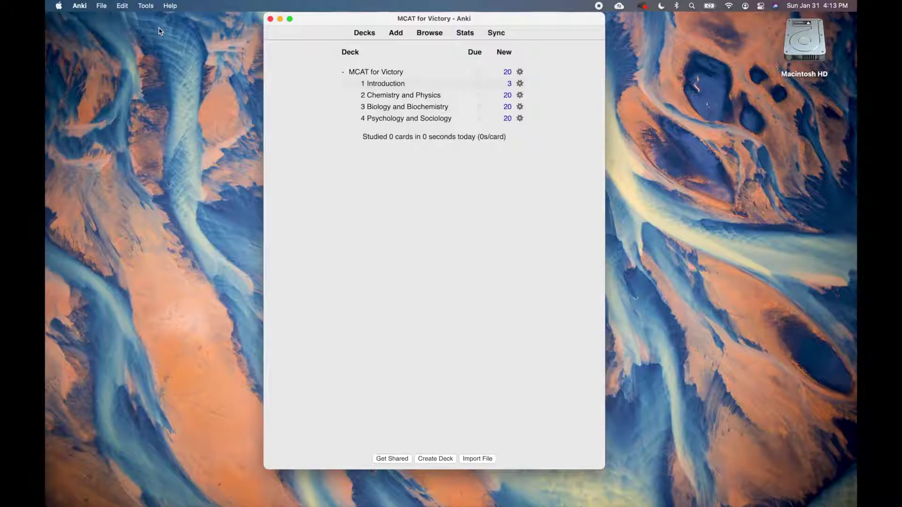
Step: Check the add-ons manager shows no installed add-ons and dismiss the add-on code prompt
{"action": "left_click", "coordinate": [150, 7]}
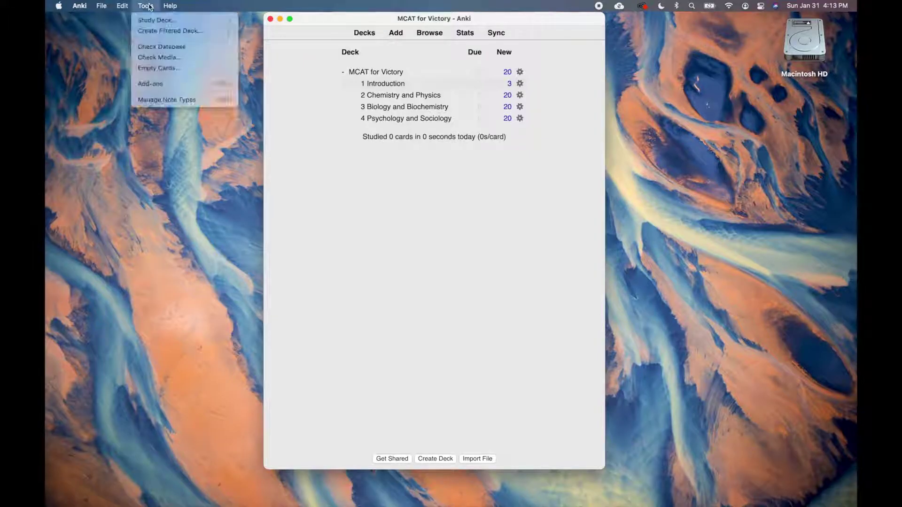
{"action": "left_click", "coordinate": [171, 85]}
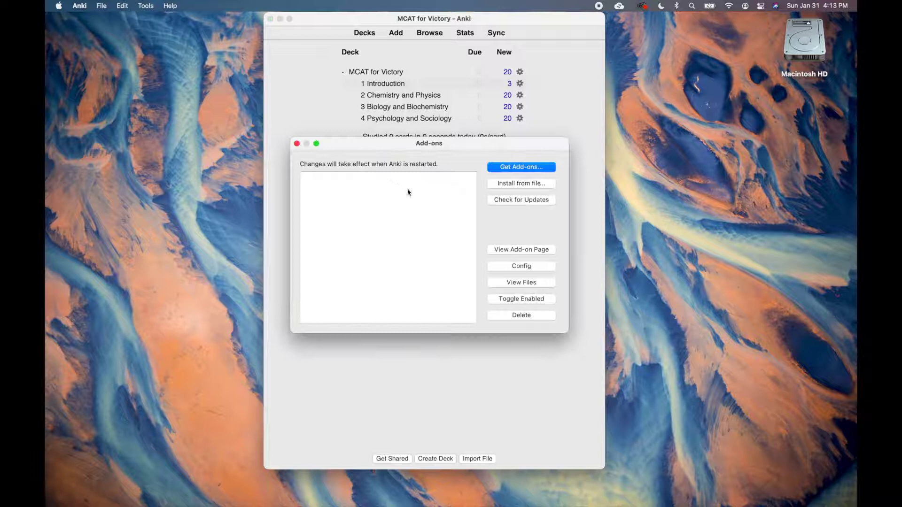
{"action": "left_click", "coordinate": [523, 169]}
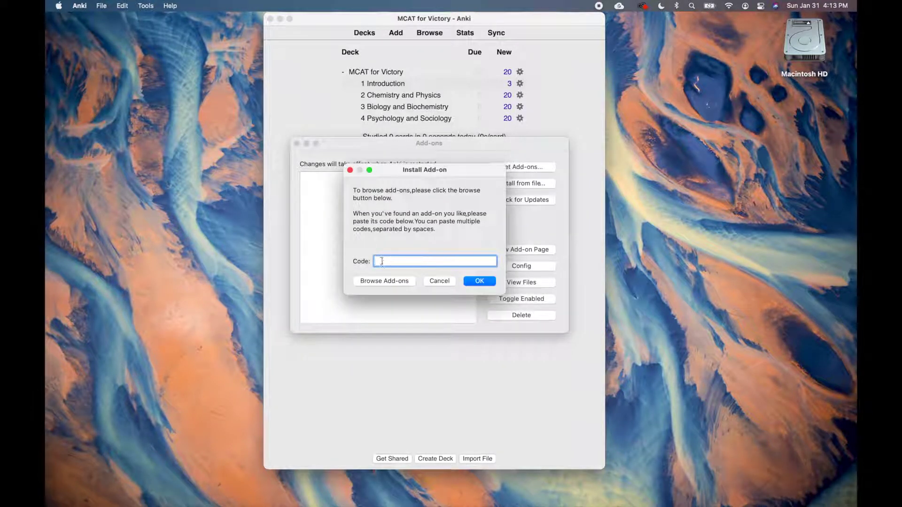
{"action": "left_click", "coordinate": [490, 281]}
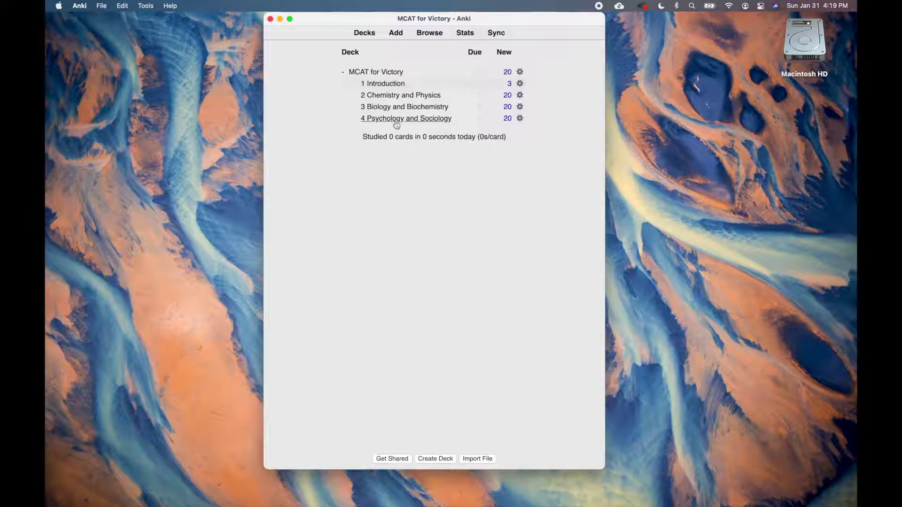
Step: In the card browser, expand the #MCATforVICTORY > 02Chemistry&Physics > 01Physics tag tree
{"action": "key", "text": "b"}
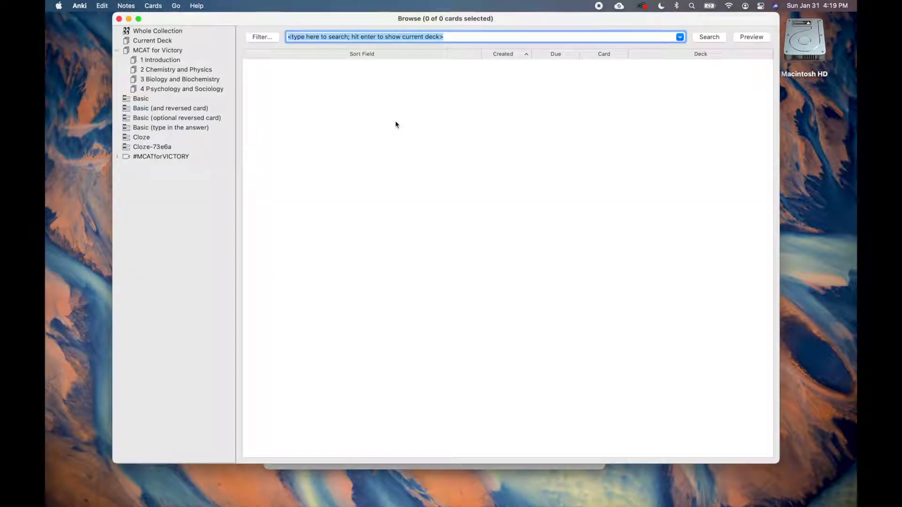
{"action": "left_click", "coordinate": [118, 159]}
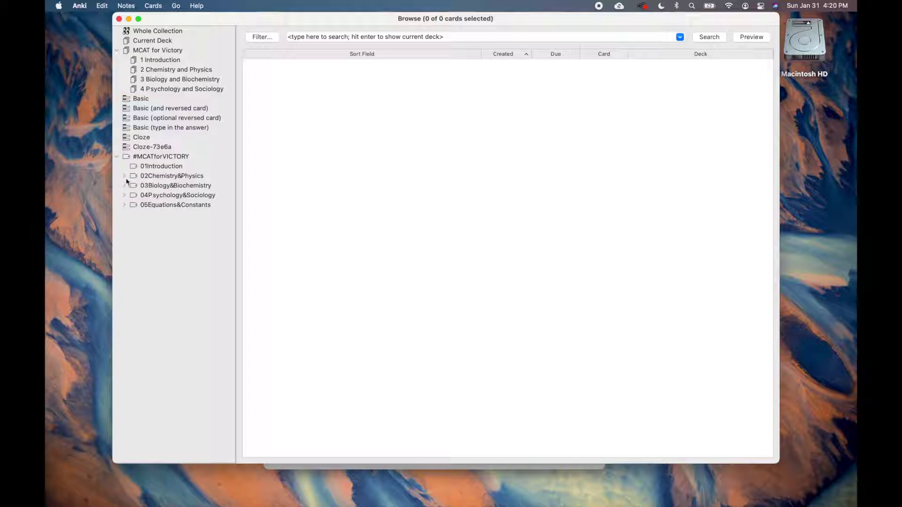
{"action": "left_click", "coordinate": [125, 177]}
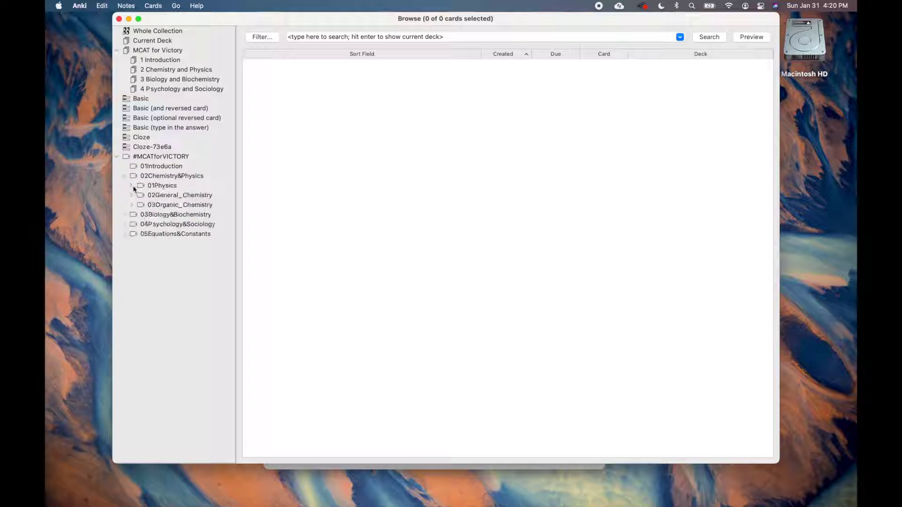
{"action": "left_click", "coordinate": [132, 186]}
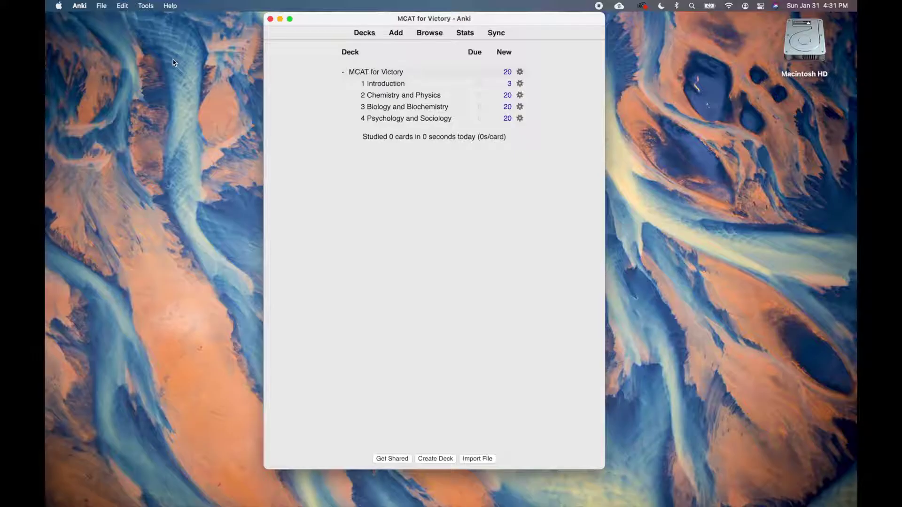
Step: Browse the Customize Keyboard Shortcuts add-on's JSON config in the add-ons manager
{"action": "left_click", "coordinate": [146, 7]}
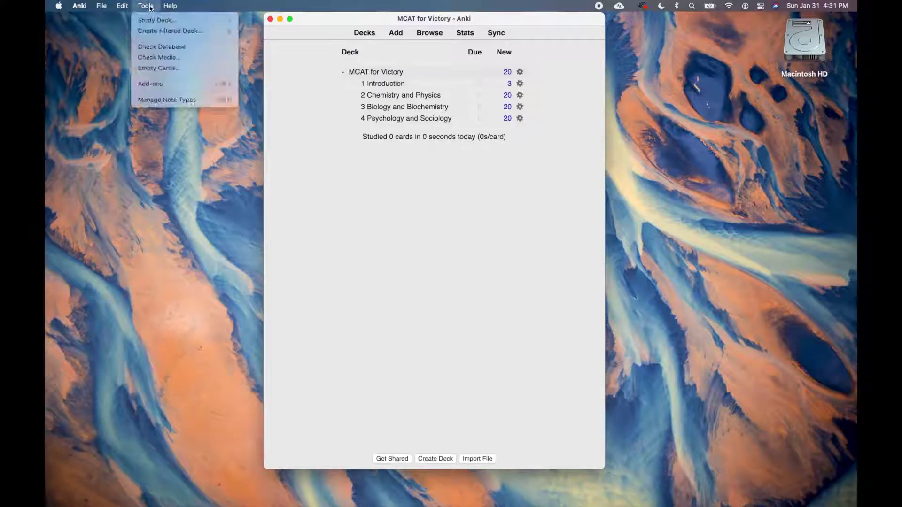
{"action": "left_click", "coordinate": [170, 84]}
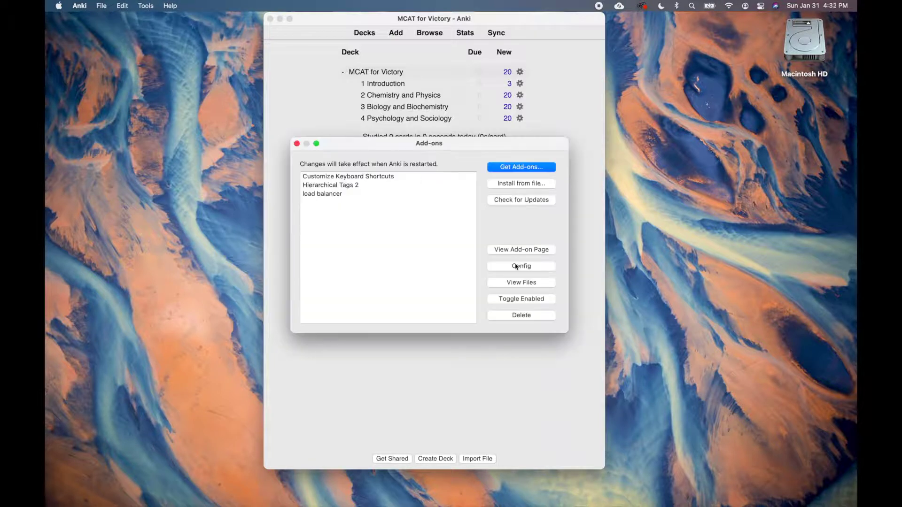
{"action": "left_click", "coordinate": [394, 177]}
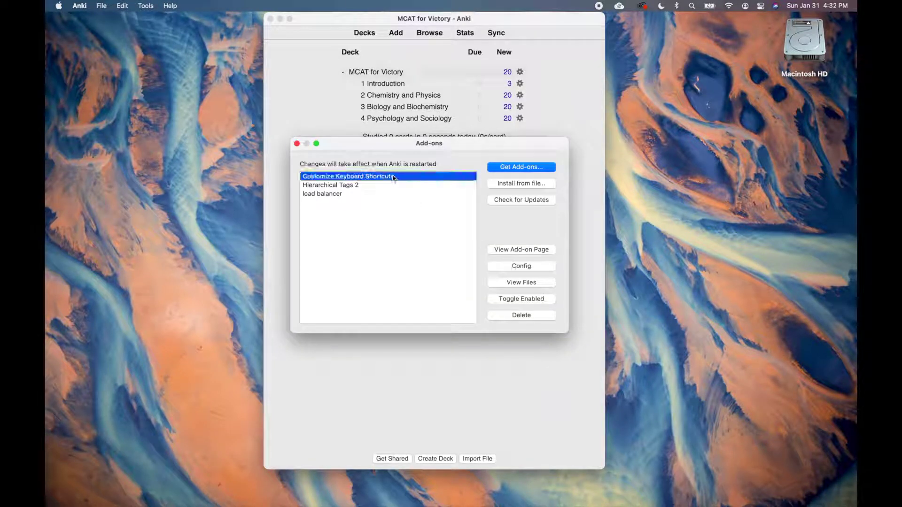
{"action": "left_click", "coordinate": [514, 266]}
{"action": "scroll", "coordinate": [371, 268], "scroll_direction": "down", "scroll_amount": 3}
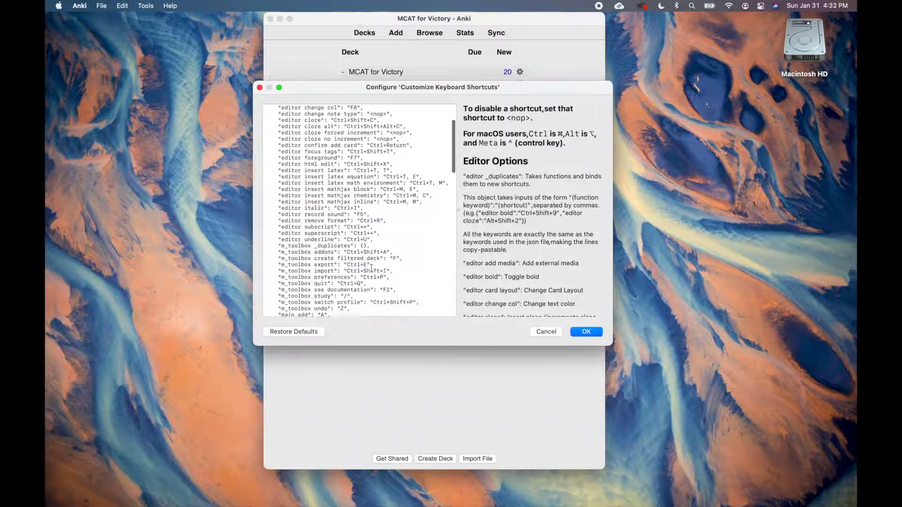
{"action": "scroll", "coordinate": [371, 268], "scroll_direction": "down", "scroll_amount": 3}
{"action": "scroll", "coordinate": [371, 267], "scroll_direction": "down", "scroll_amount": 3}
{"action": "scroll", "coordinate": [371, 268], "scroll_direction": "down", "scroll_amount": 3}
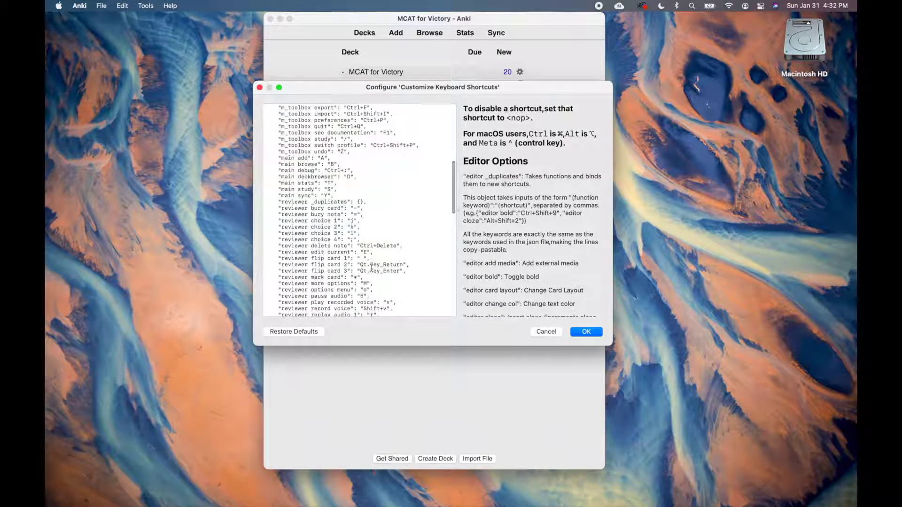
{"action": "scroll", "coordinate": [371, 267], "scroll_direction": "down", "scroll_amount": 1}
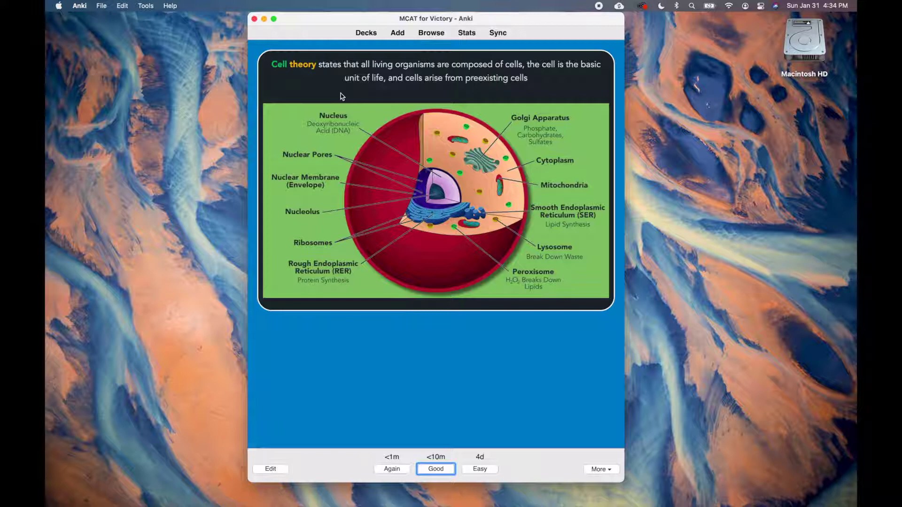
Step: Look up 'theory' from the card in the Popup Dictionary and scroll through its entry
{"action": "double_click", "coordinate": [301, 64]}
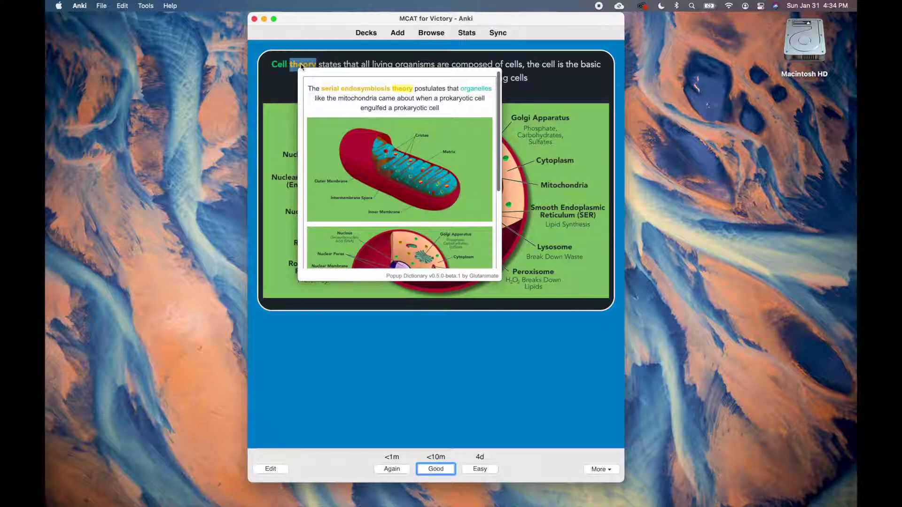
{"action": "scroll", "coordinate": [388, 149], "scroll_direction": "down", "scroll_amount": 3}
{"action": "scroll", "coordinate": [388, 149], "scroll_direction": "down", "scroll_amount": 2}
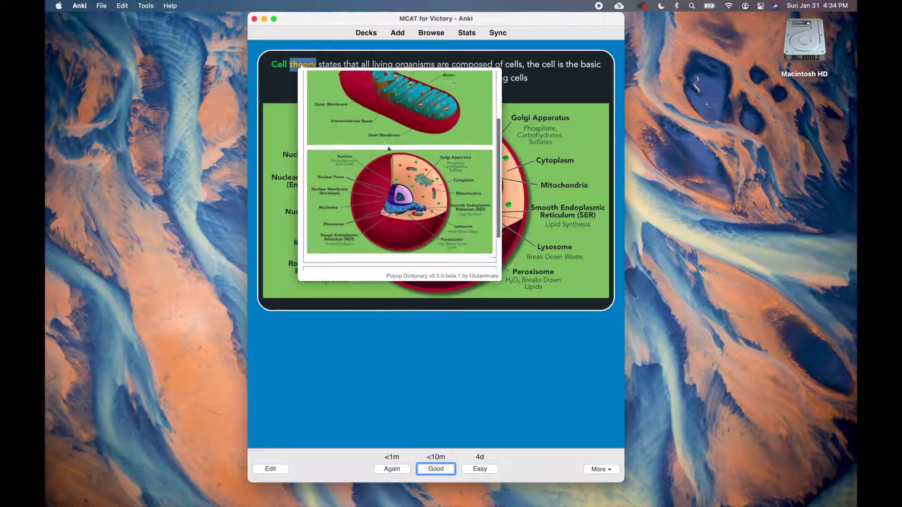
{"action": "scroll", "coordinate": [388, 150], "scroll_direction": "down", "scroll_amount": 3}
{"action": "scroll", "coordinate": [388, 149], "scroll_direction": "up", "scroll_amount": 3}
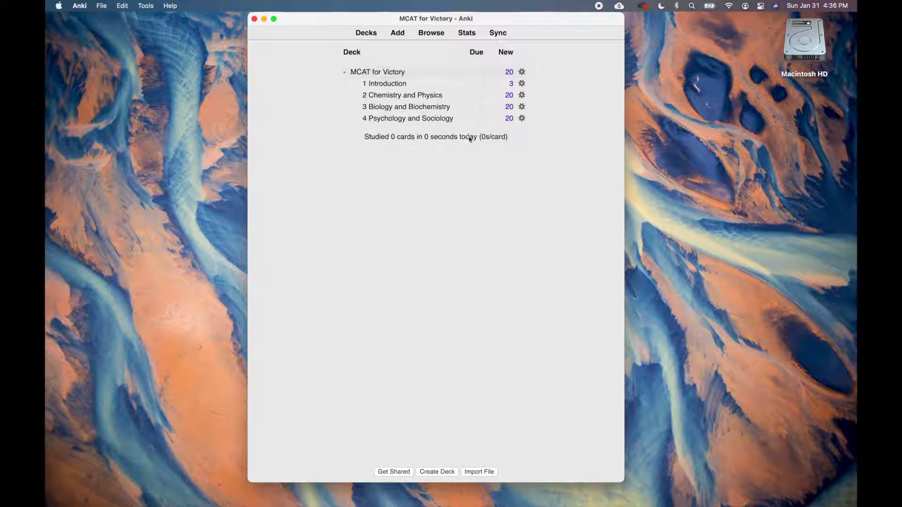
Step: Show the General tab of the MCAT for Victory deck options
{"action": "left_click", "coordinate": [521, 73]}
{"action": "left_click", "coordinate": [534, 87]}
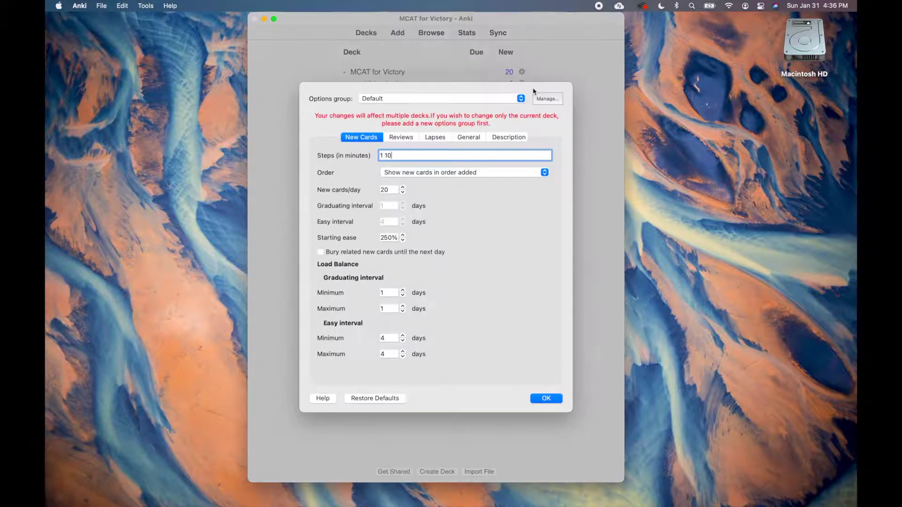
{"action": "left_click", "coordinate": [465, 138]}
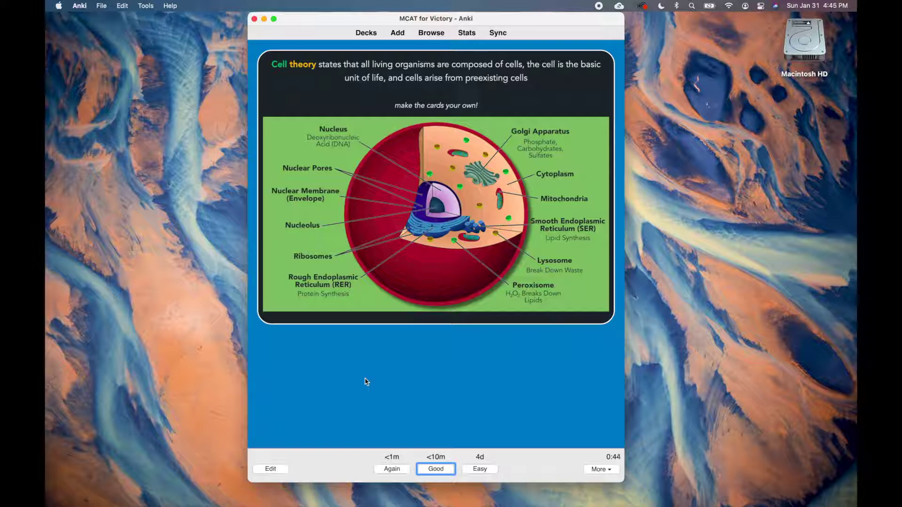
Step: Open and close the Cell theory card editor, then edit the card's text in the reviewer
{"action": "left_click", "coordinate": [270, 469]}
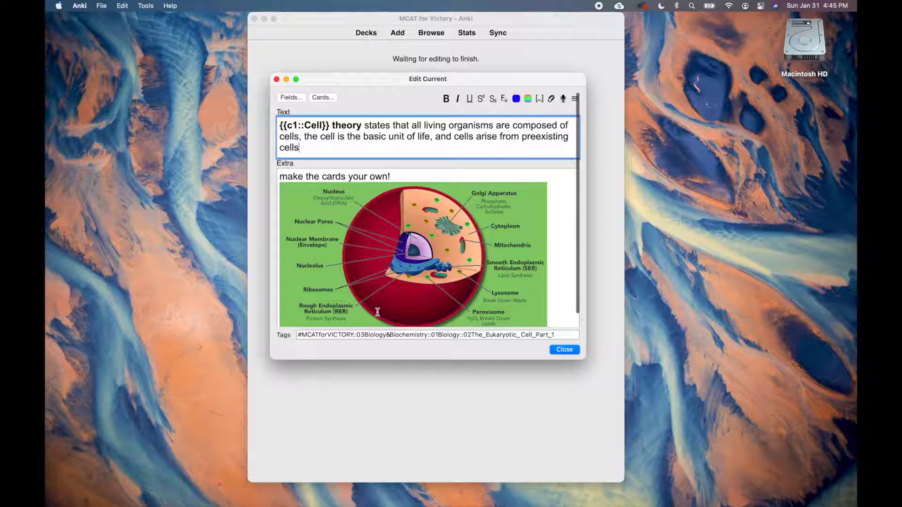
{"action": "key", "text": "Escape"}
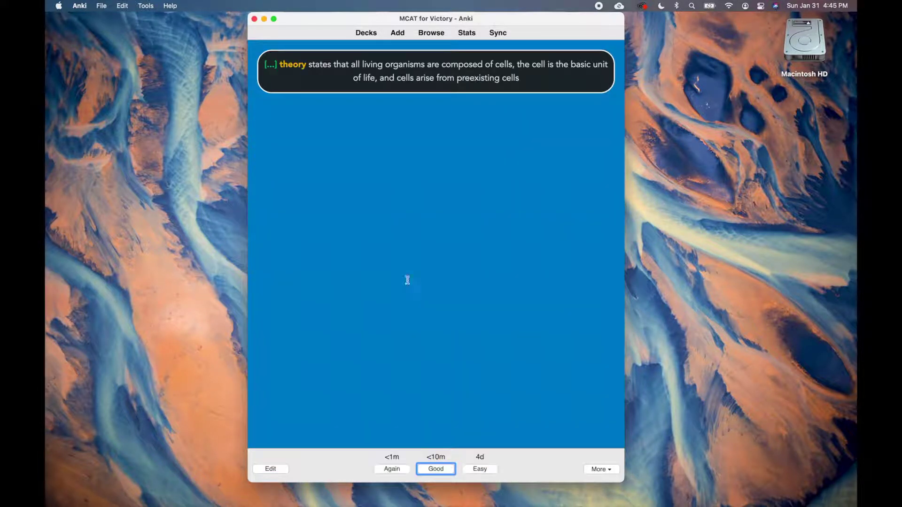
{"action": "left_click", "coordinate": [491, 110]}
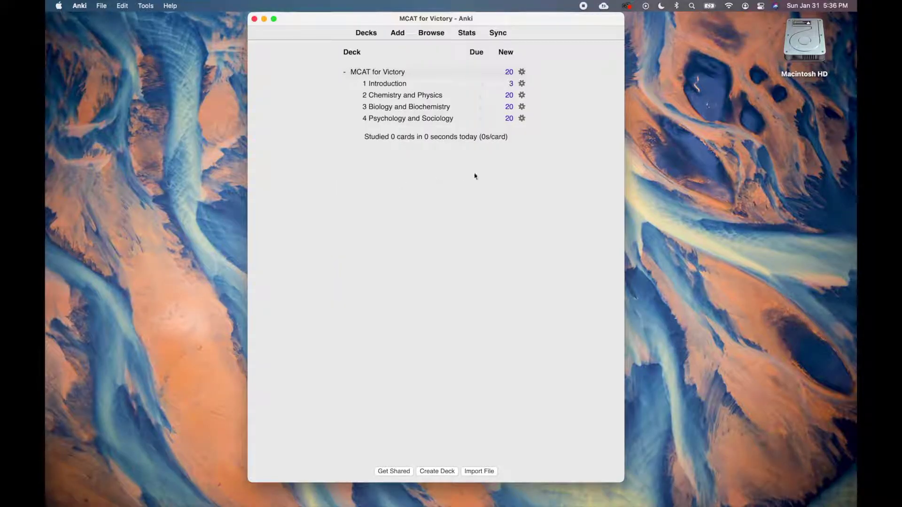
Step: Make first edits in the deck's Life Drain settings: recovery, damage 6, current life 1500
{"action": "left_click", "coordinate": [522, 72]}
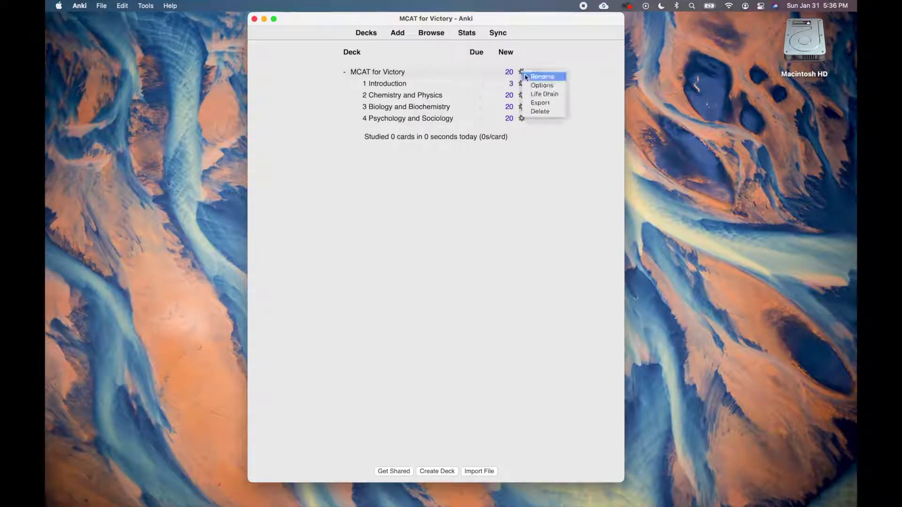
{"action": "left_click", "coordinate": [541, 94]}
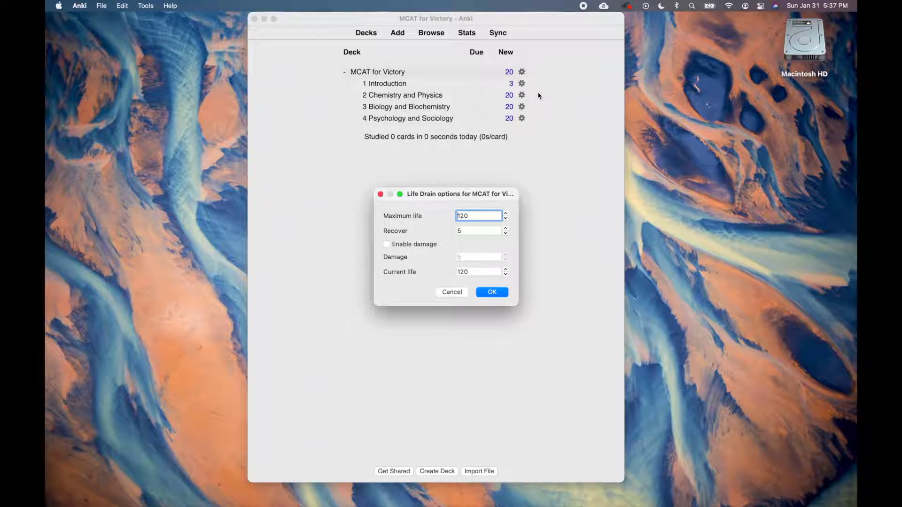
{"action": "double_click", "coordinate": [478, 215]}
{"action": "type", "text": "1500"}
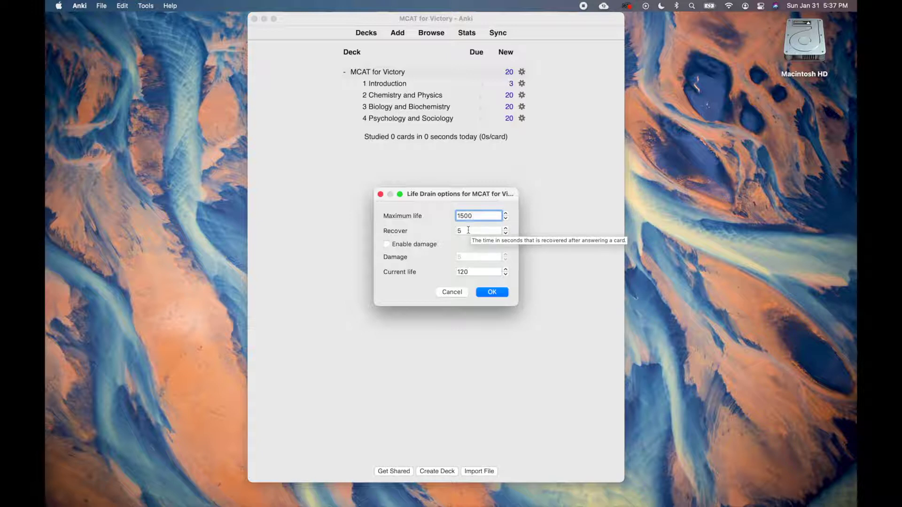
{"action": "key", "text": "Tab"}
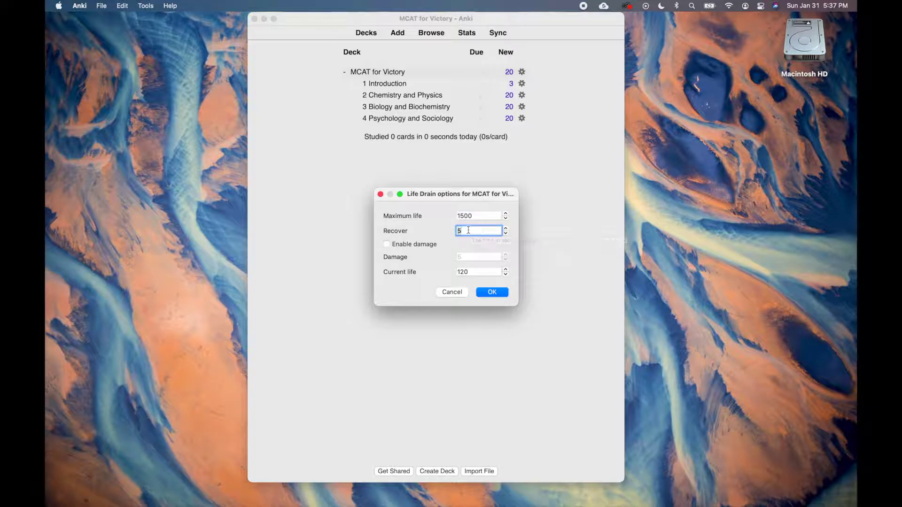
{"action": "type", "text": "0"}
{"action": "double_click", "coordinate": [463, 257]}
{"action": "type", "text": "6"}
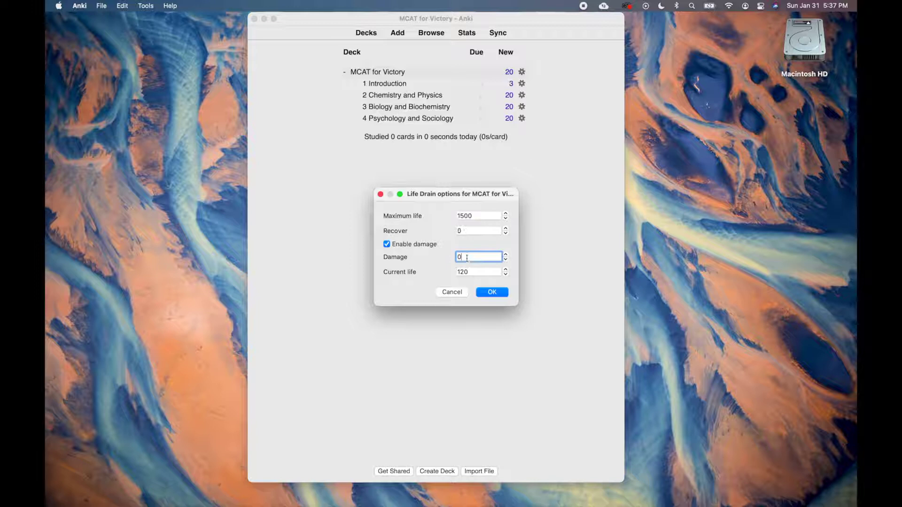
{"action": "left_click", "coordinate": [387, 244]}
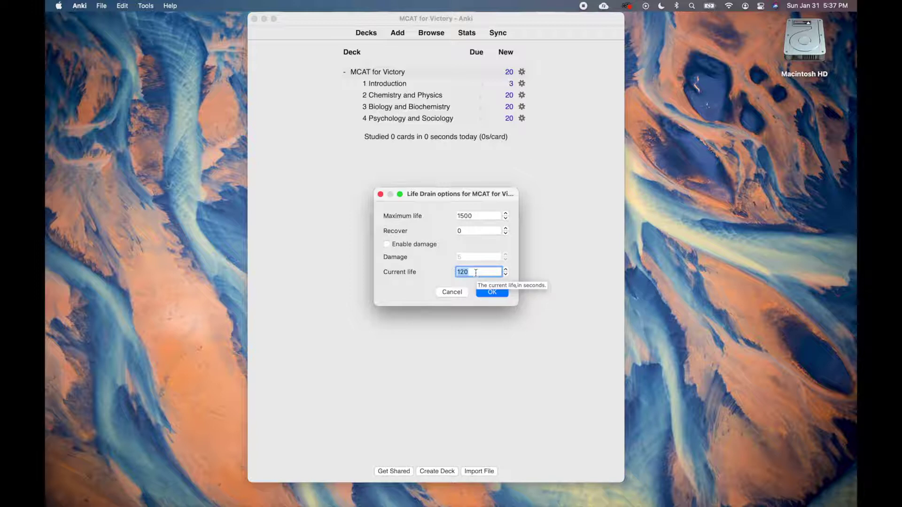
{"action": "type", "text": "1"}
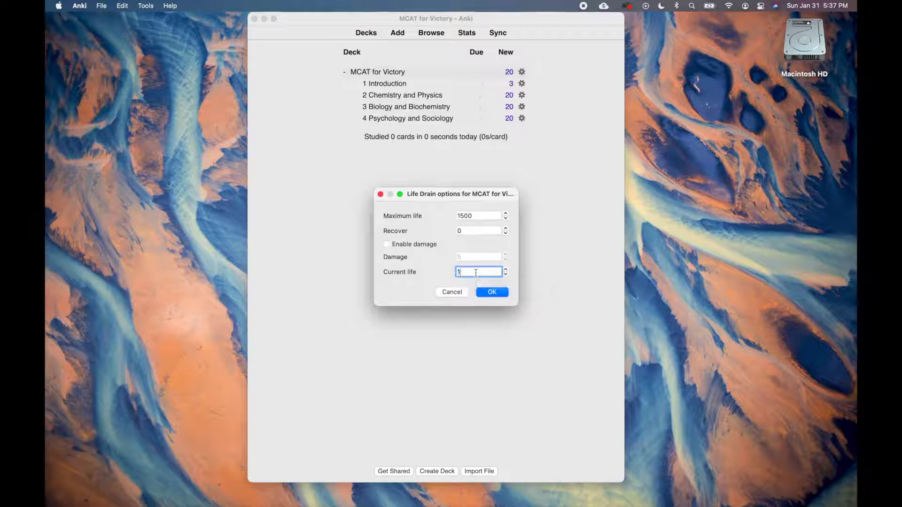
{"action": "type", "text": "500"}
Step: Set maximum life to 300, recovery to 18 and current life to 3000
{"action": "double_click", "coordinate": [476, 216]}
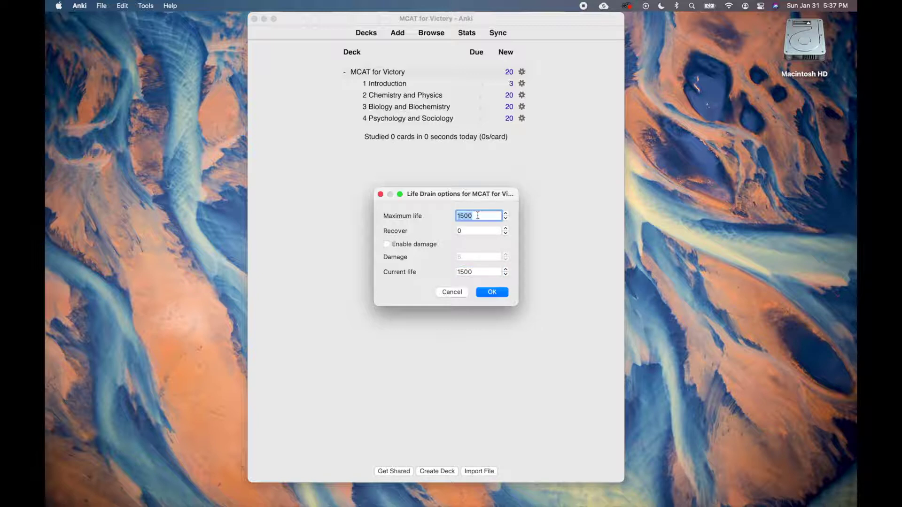
{"action": "type", "text": "3"}
{"action": "type", "text": "00"}
{"action": "double_click", "coordinate": [468, 231]}
{"action": "type", "text": "18"}
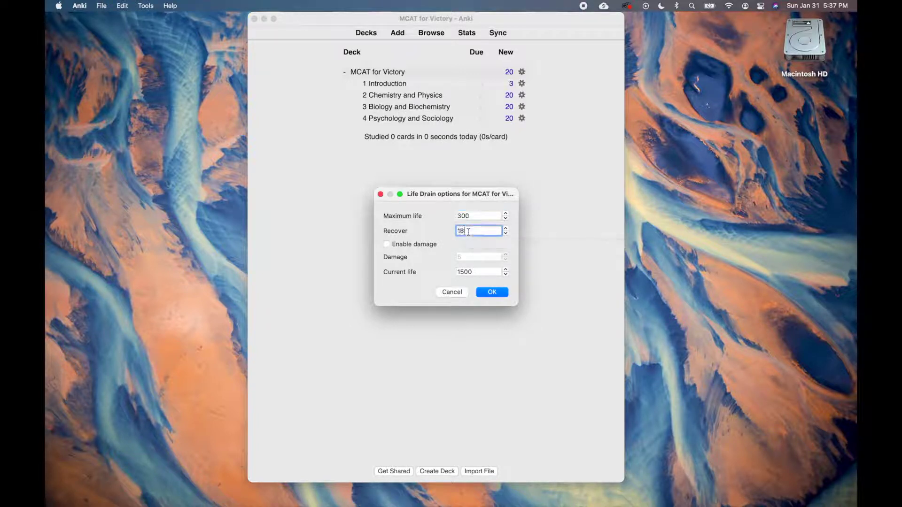
{"action": "double_click", "coordinate": [470, 271]}
{"action": "type", "text": "3000"}
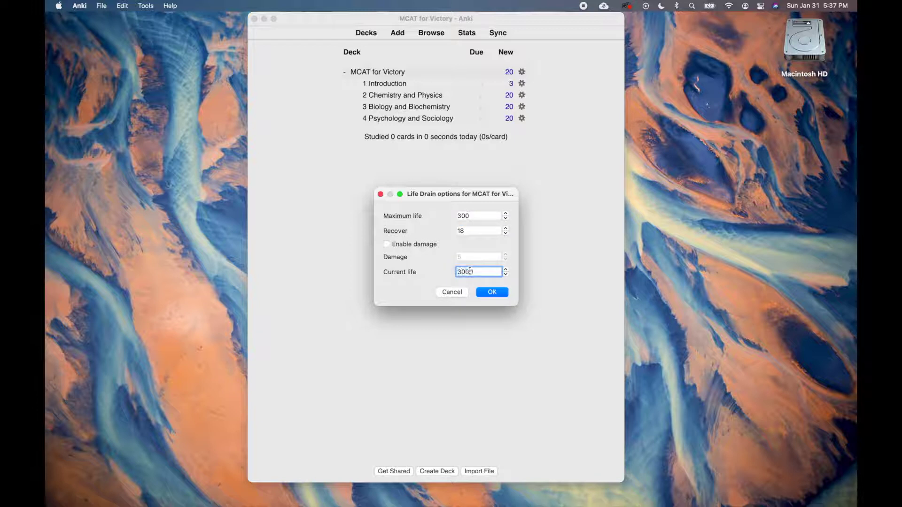
Step: Change recovery to 20, enable damage at 3, and save the Life Drain settings
{"action": "left_click", "coordinate": [472, 215]}
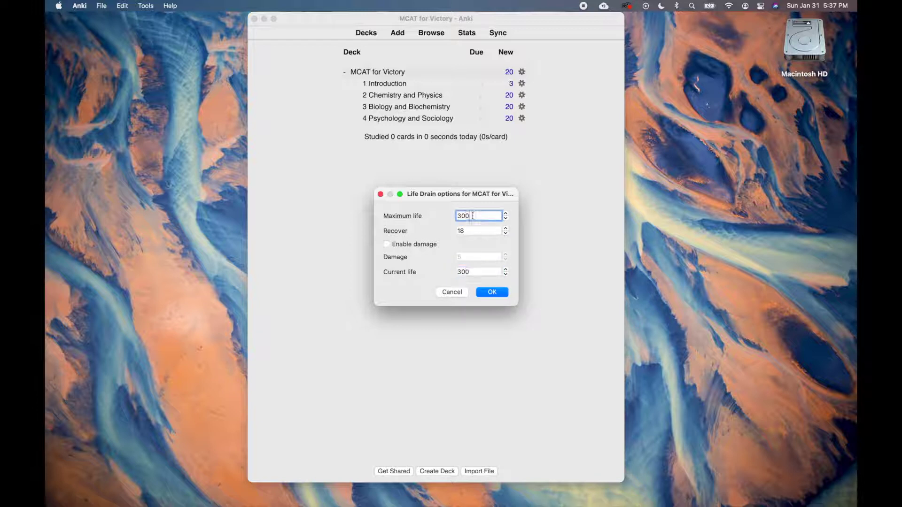
{"action": "left_click", "coordinate": [469, 230]}
{"action": "double_click", "coordinate": [469, 230]}
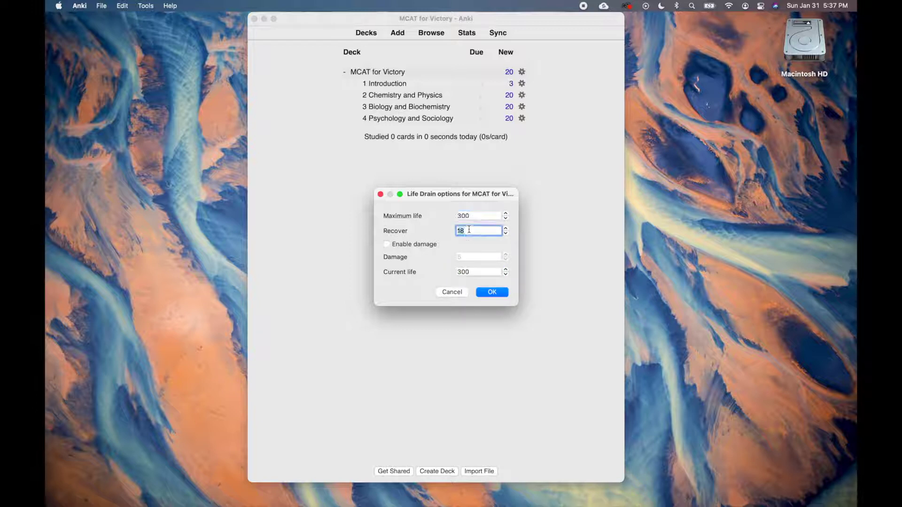
{"action": "type", "text": "20"}
{"action": "left_click", "coordinate": [389, 246]}
{"action": "double_click", "coordinate": [462, 257]}
{"action": "type", "text": "3"}
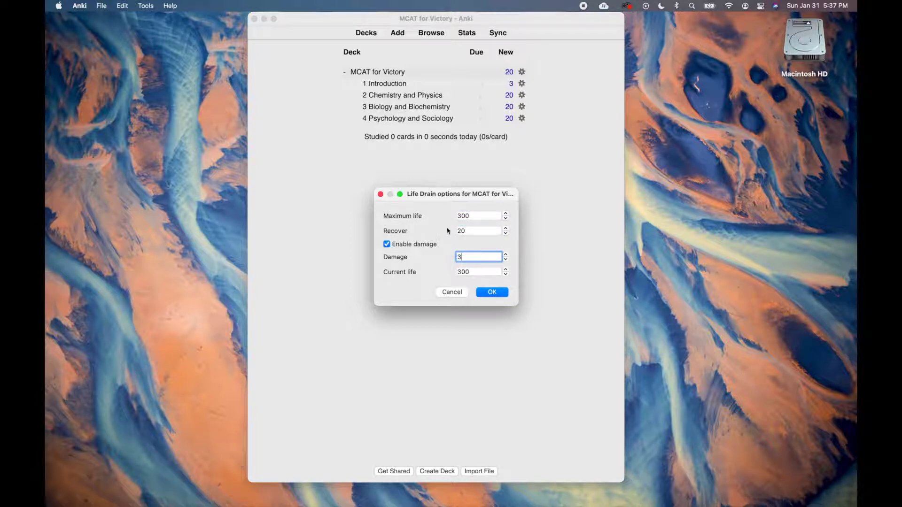
{"action": "left_click", "coordinate": [489, 293]}
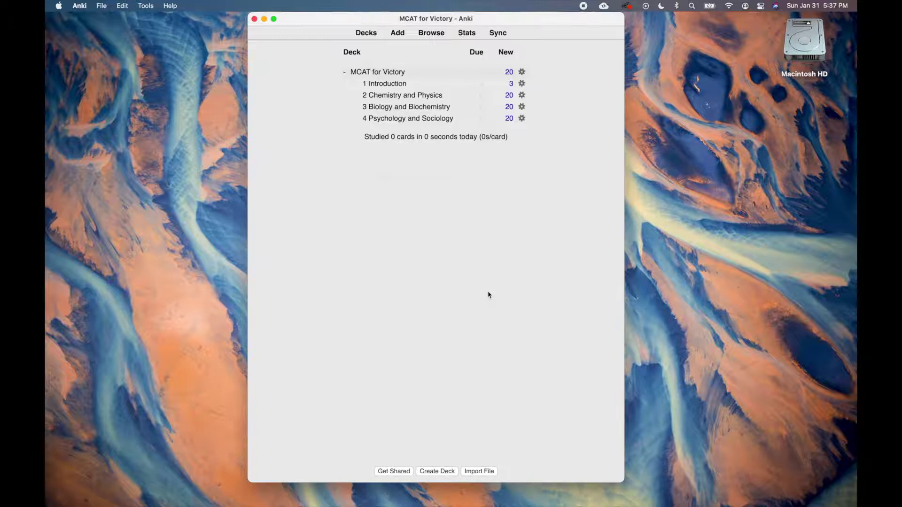
Step: In Life Drain's global settings, keep the bar positioned at the bottom
{"action": "left_click", "coordinate": [150, 6]}
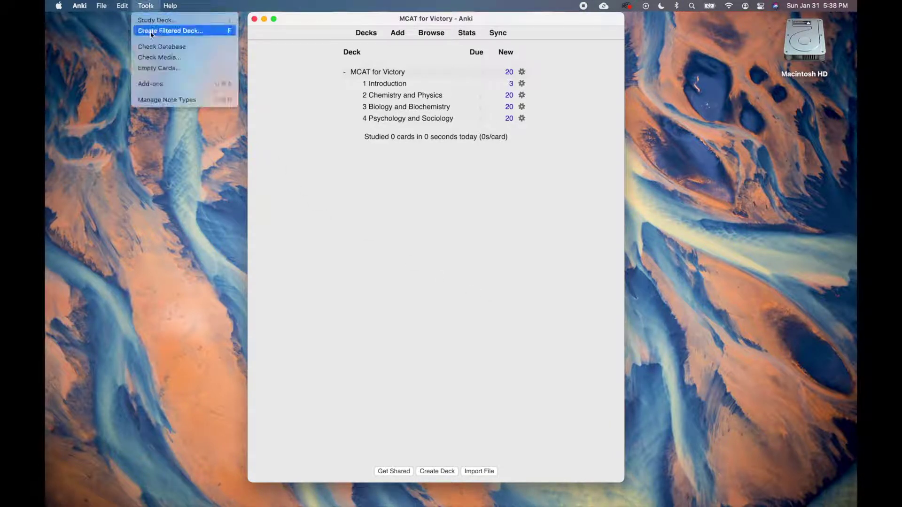
{"action": "left_click", "coordinate": [162, 85]}
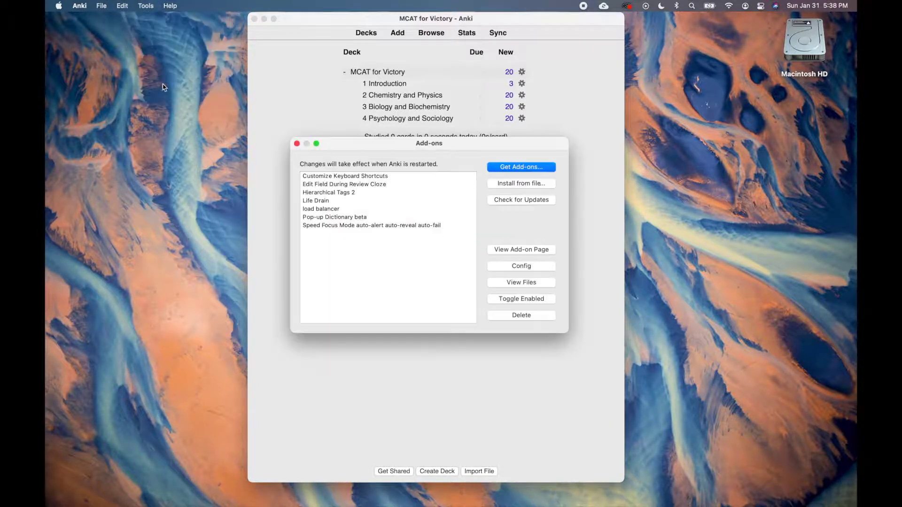
{"action": "left_click", "coordinate": [326, 200]}
{"action": "left_click", "coordinate": [525, 269]}
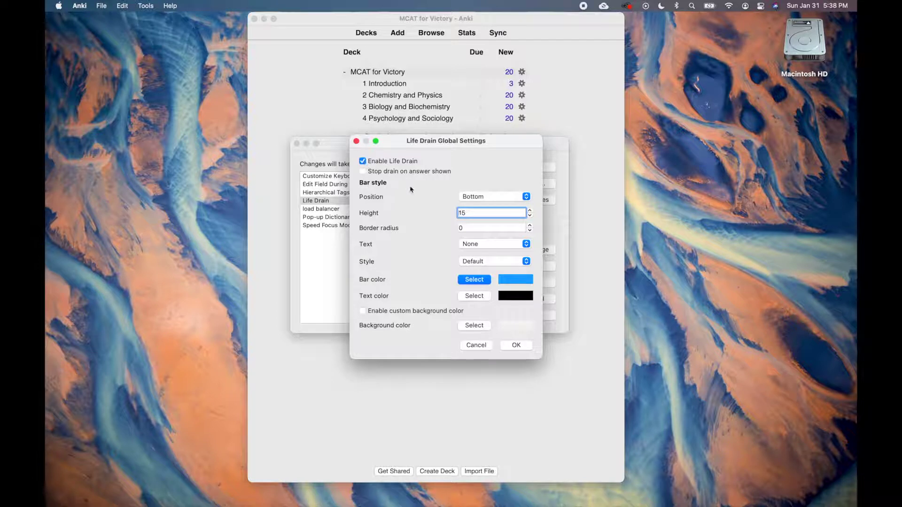
{"action": "left_click", "coordinate": [473, 201]}
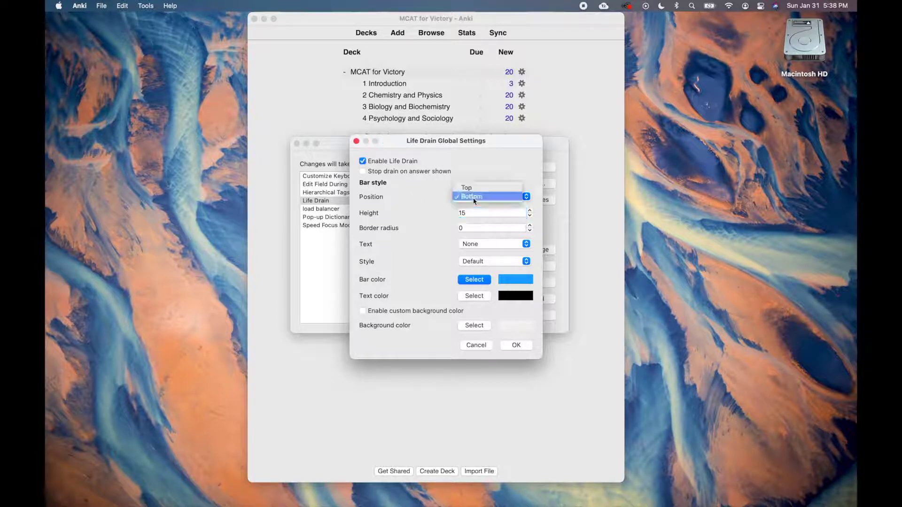
{"action": "left_click", "coordinate": [474, 197]}
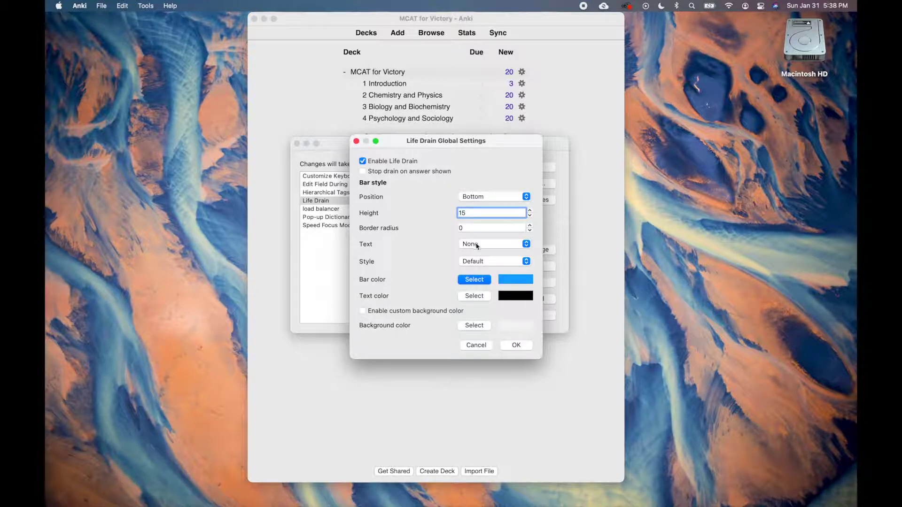
Step: Set the Life Drain bar colour to a darker blue
{"action": "left_click", "coordinate": [478, 281]}
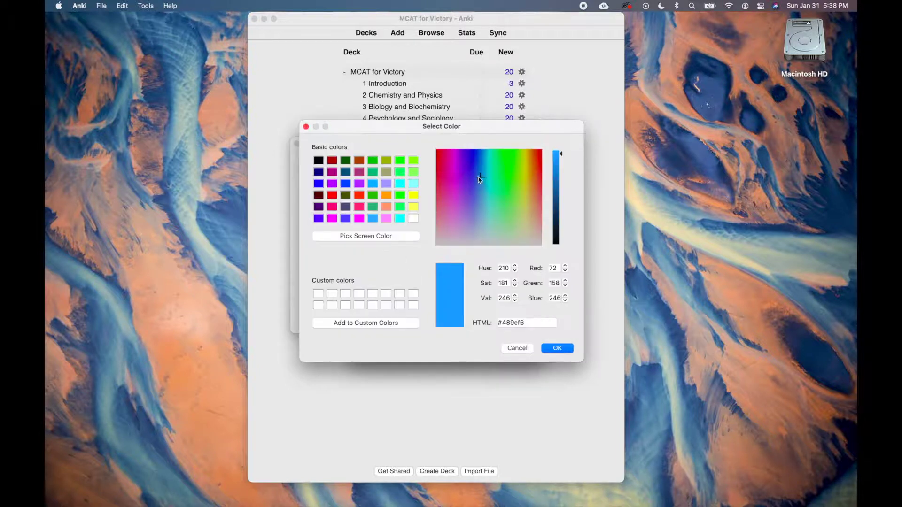
{"action": "left_click", "coordinate": [478, 163]}
{"action": "left_click", "coordinate": [558, 189]}
{"action": "left_click", "coordinate": [561, 348]}
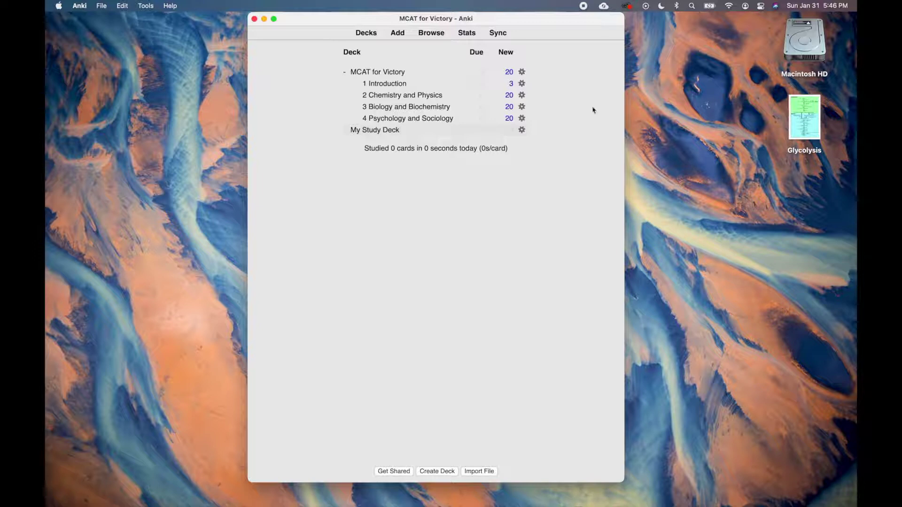
Step: Load the Glycolysis image into a new Image Occlusion card
{"action": "left_click", "coordinate": [397, 34]}
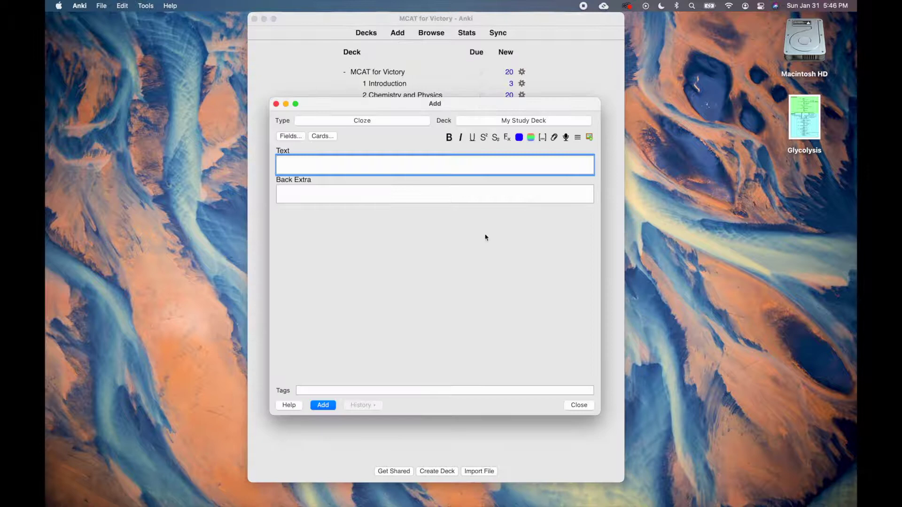
{"action": "left_click", "coordinate": [590, 139]}
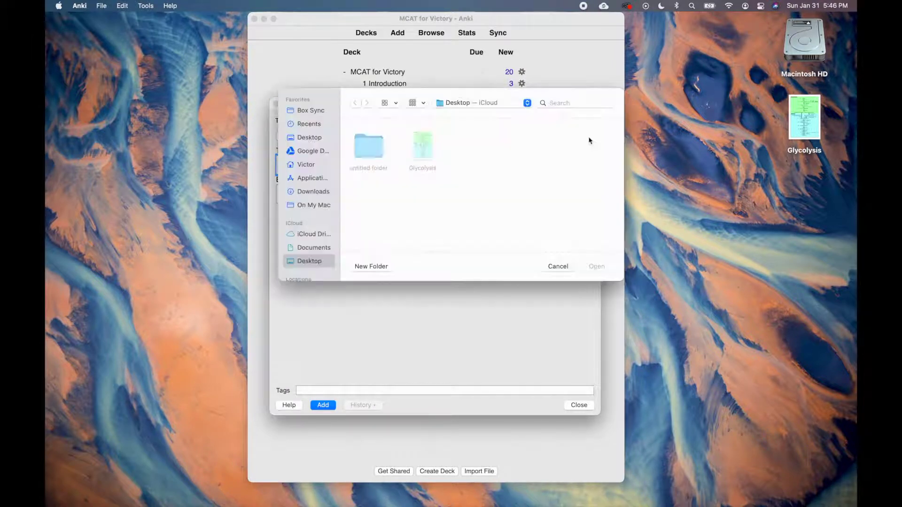
{"action": "left_click", "coordinate": [422, 148]}
{"action": "left_click", "coordinate": [606, 267]}
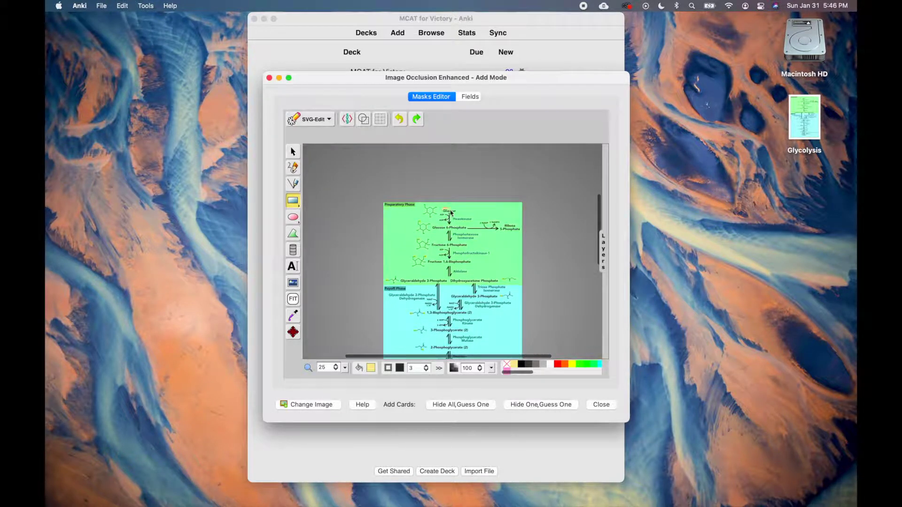
Step: Mask Glucose, group the two top masks, and mask the Fructose 6-Phosphate label
{"action": "left_click_drag", "start_coordinate": [441, 208], "coordinate": [465, 223]}
{"action": "left_click", "coordinate": [455, 210]}
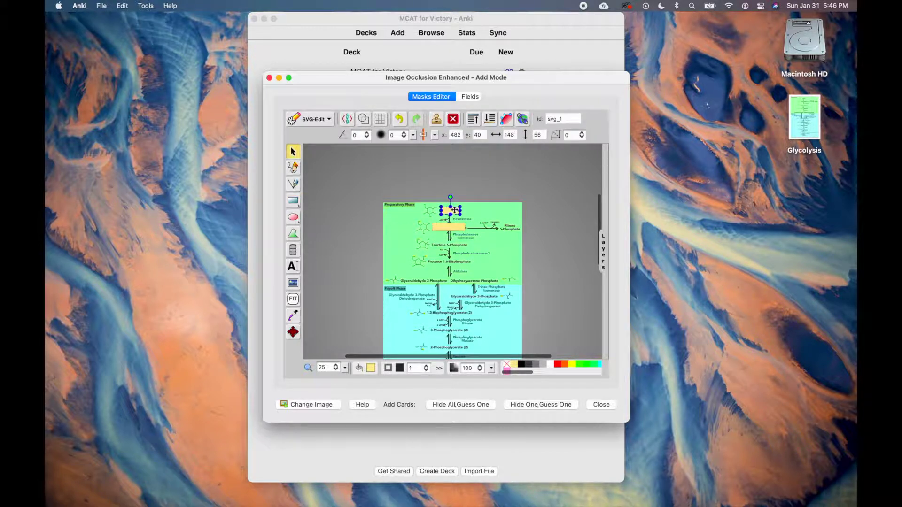
{"action": "left_click", "coordinate": [453, 229], "text": "shift"}
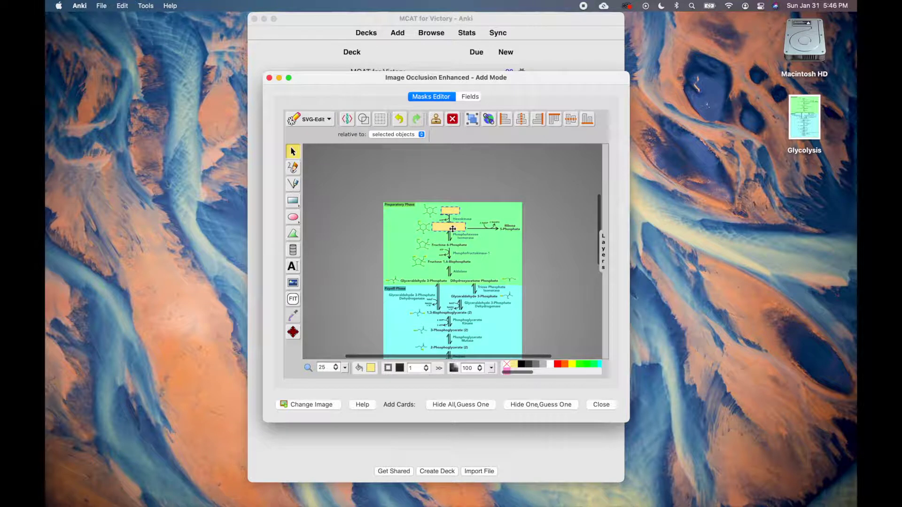
{"action": "key", "text": "ctrl+g"}
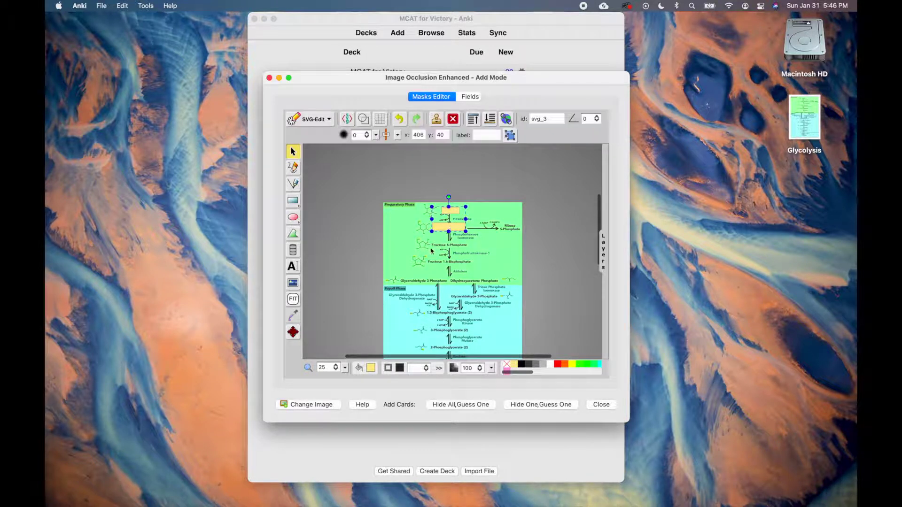
{"action": "left_click", "coordinate": [439, 247]}
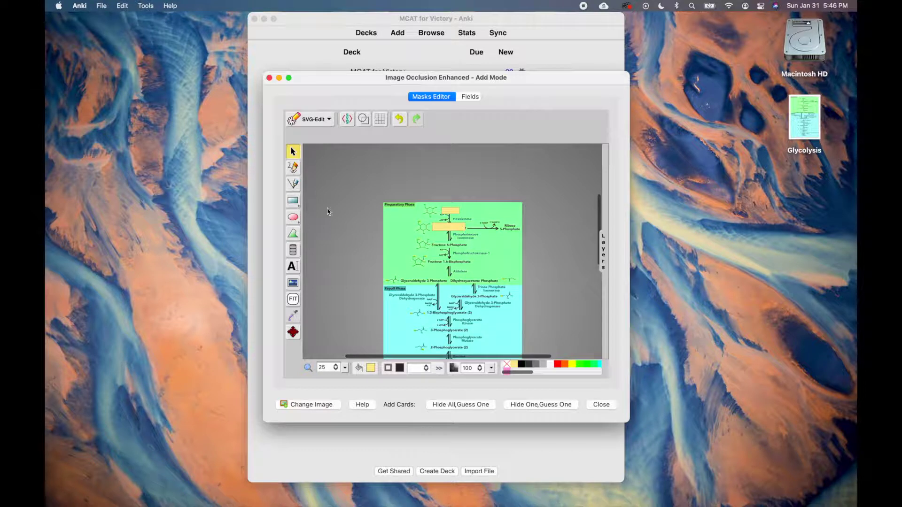
{"action": "left_click", "coordinate": [292, 201]}
{"action": "left_click_drag", "start_coordinate": [430, 248], "coordinate": [467, 242]}
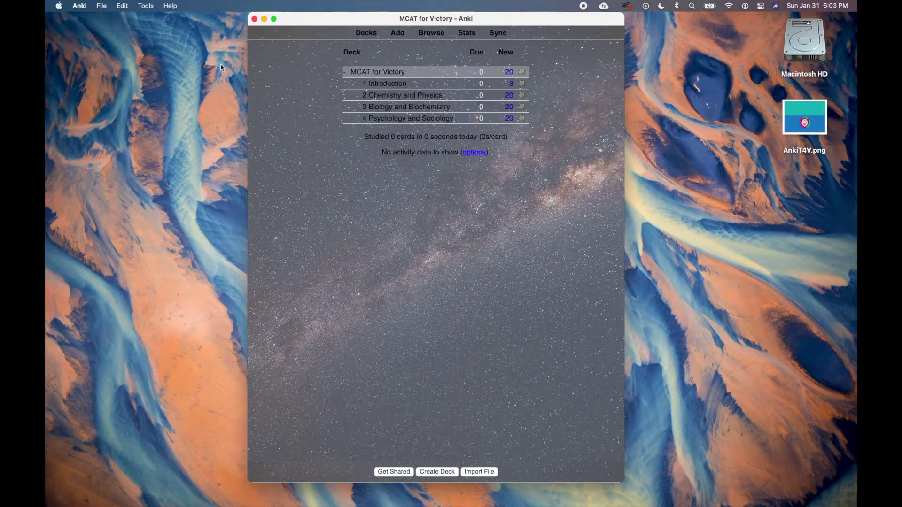
Step: Move AnkiT4V.png into Custom Background's background folder, then close the Finder window
{"action": "left_click", "coordinate": [150, 8]}
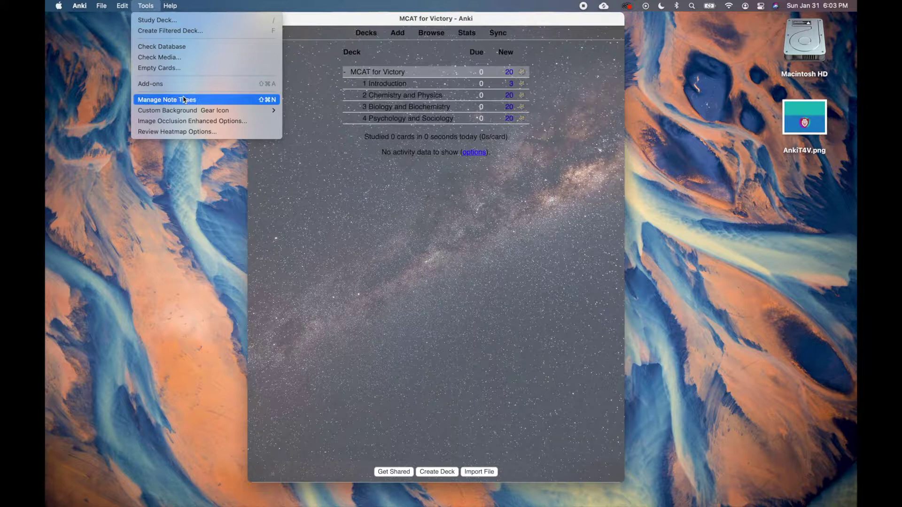
{"action": "mouse_move", "coordinate": [184, 110]}
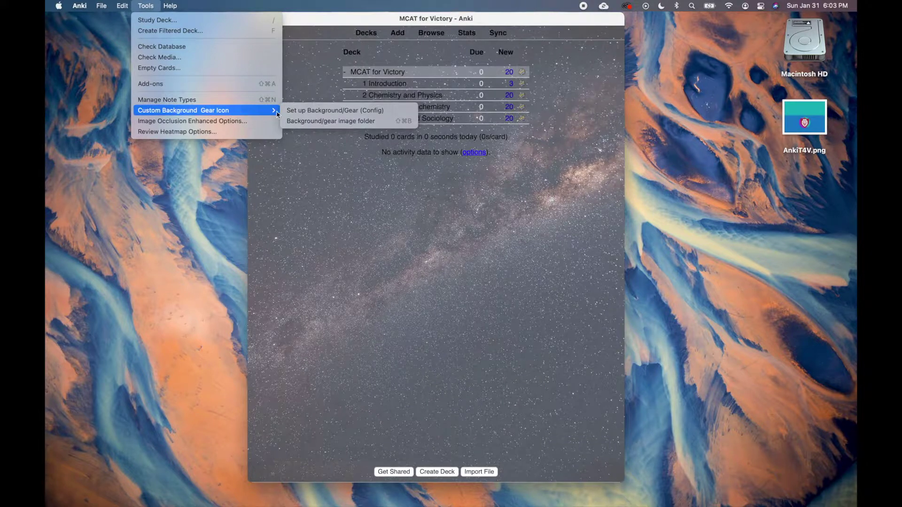
{"action": "left_click", "coordinate": [331, 122]}
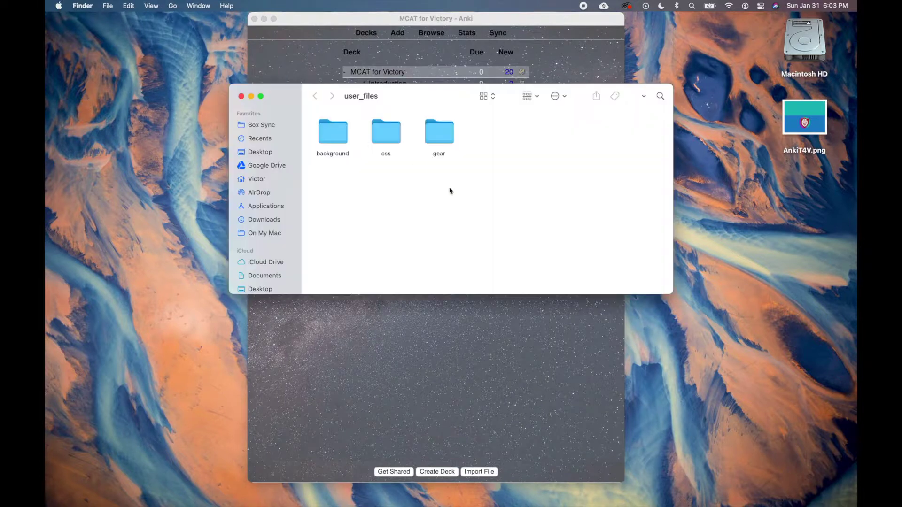
{"action": "double_click", "coordinate": [345, 143]}
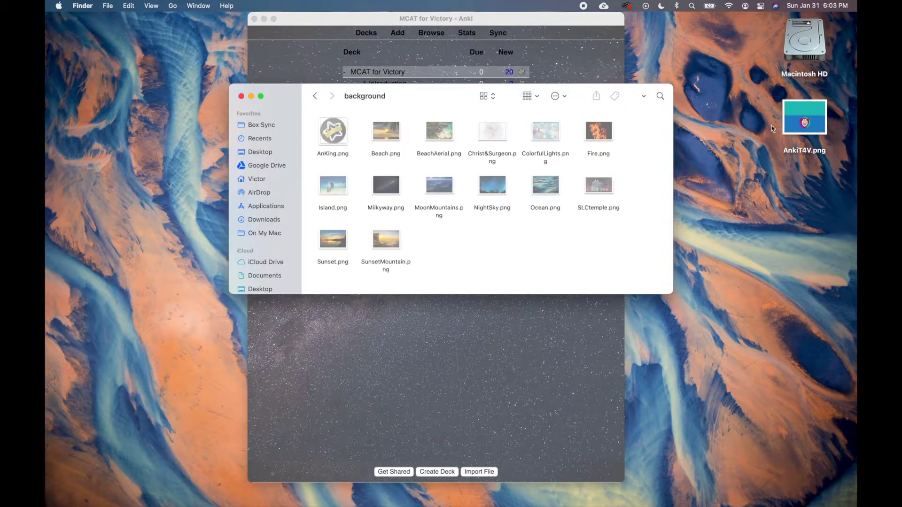
{"action": "left_click_drag", "start_coordinate": [771, 128], "coordinate": [438, 253]}
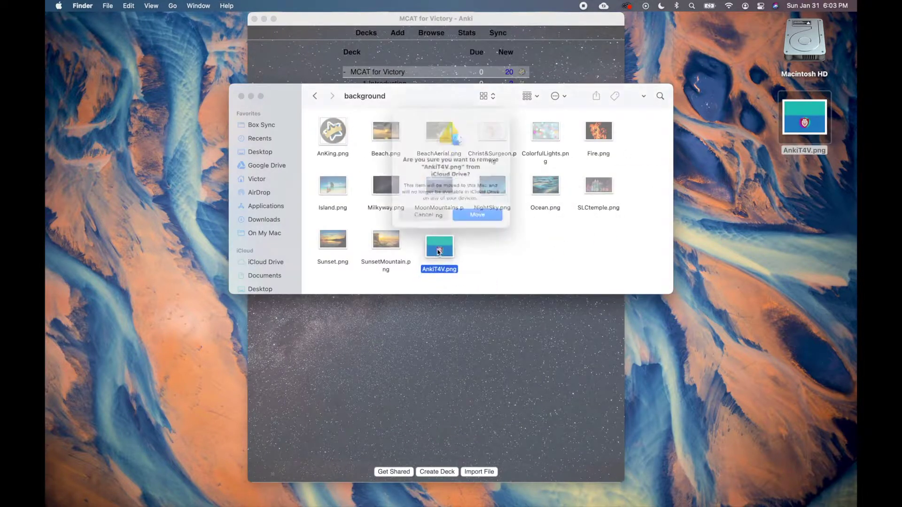
{"action": "left_click", "coordinate": [481, 217]}
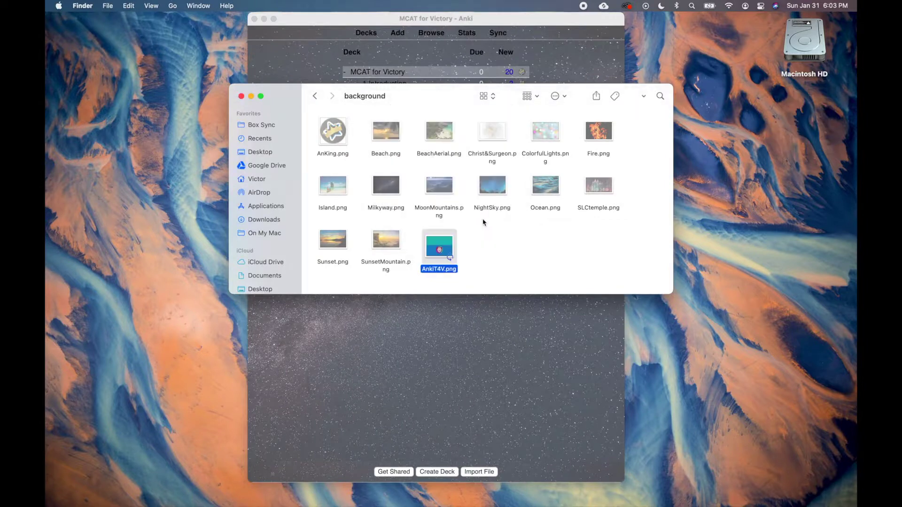
{"action": "left_click", "coordinate": [241, 97]}
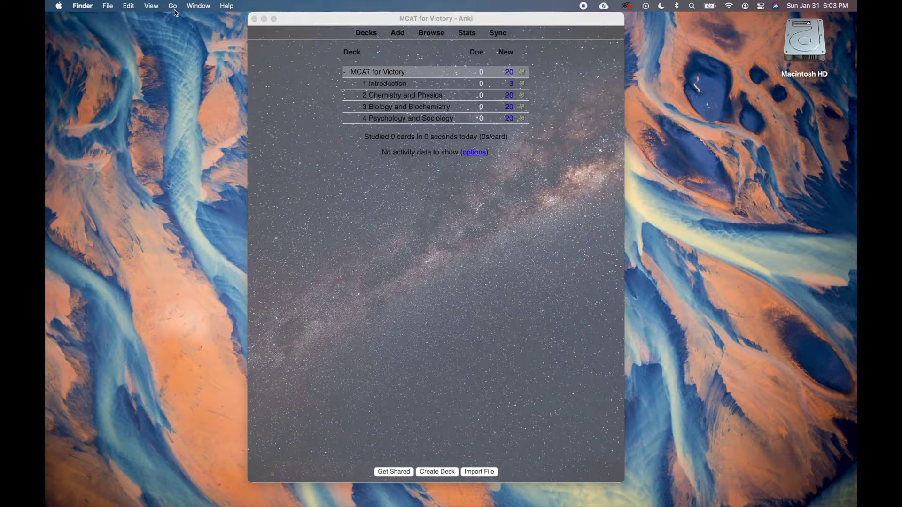
Step: In the Custom Background config, replace the background image name Milkyway.png with AnkiT4V.png
{"action": "left_click", "coordinate": [327, 87]}
{"action": "left_click", "coordinate": [149, 6]}
{"action": "mouse_move", "coordinate": [185, 110]}
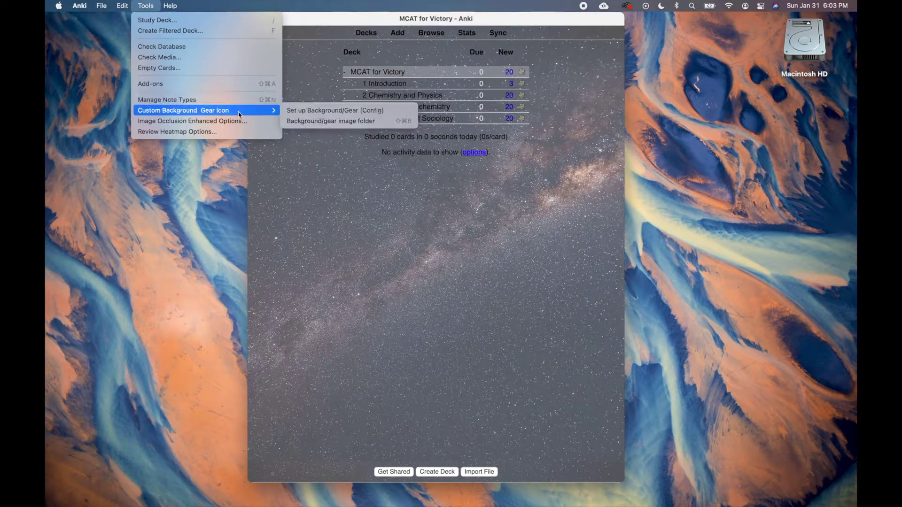
{"action": "left_click", "coordinate": [303, 113]}
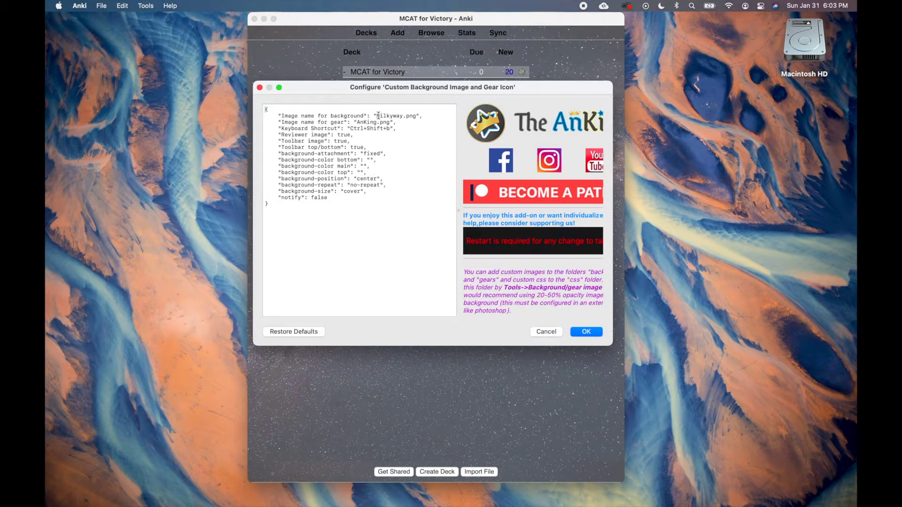
{"action": "left_click_drag", "start_coordinate": [378, 115], "coordinate": [414, 114]}
{"action": "type", "text": "AnkiT4V.png"}
{"action": "scroll", "coordinate": [517, 232], "scroll_direction": "down", "scroll_amount": 5}
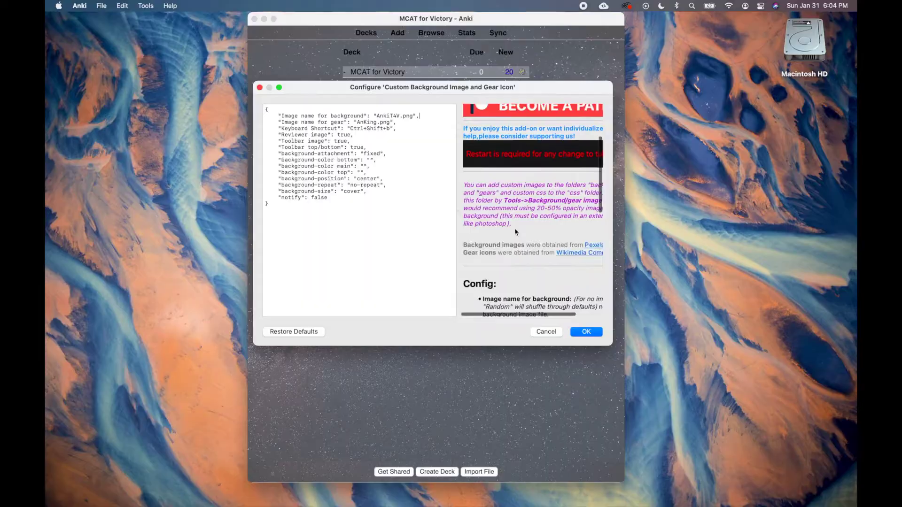